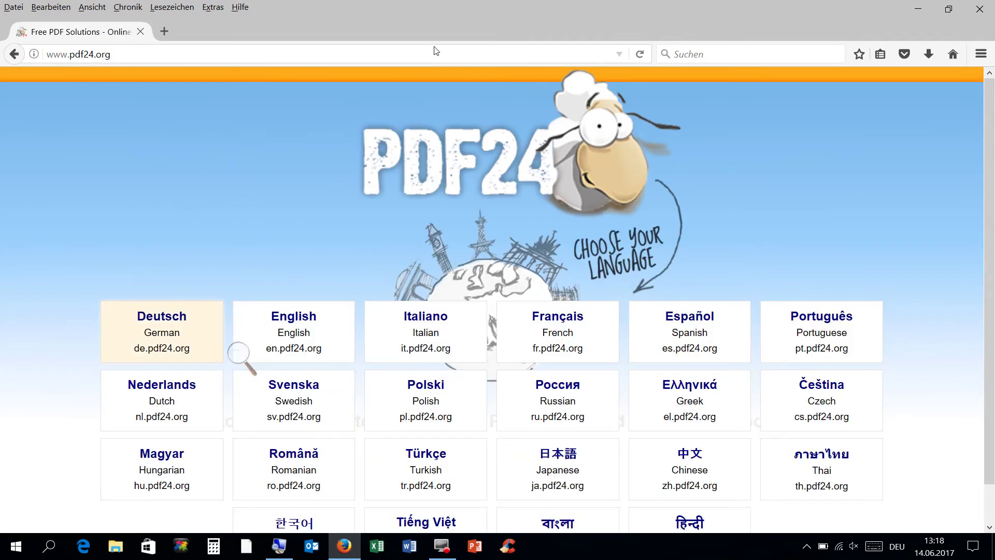
Download the private edition of PDF24 Creator 8.2.0 from the German PDF24 site and save the installer file.
left_click(172, 340)
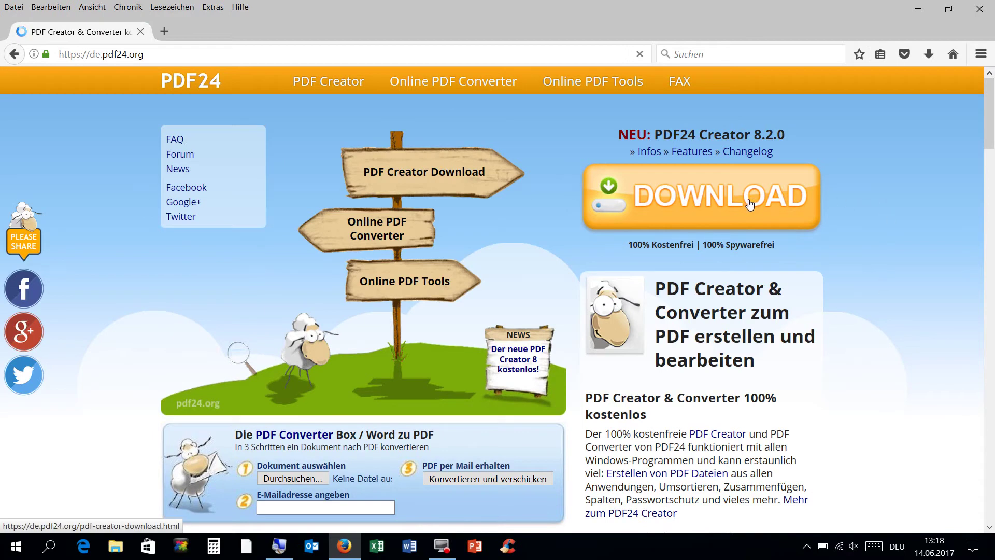
left_click(694, 211)
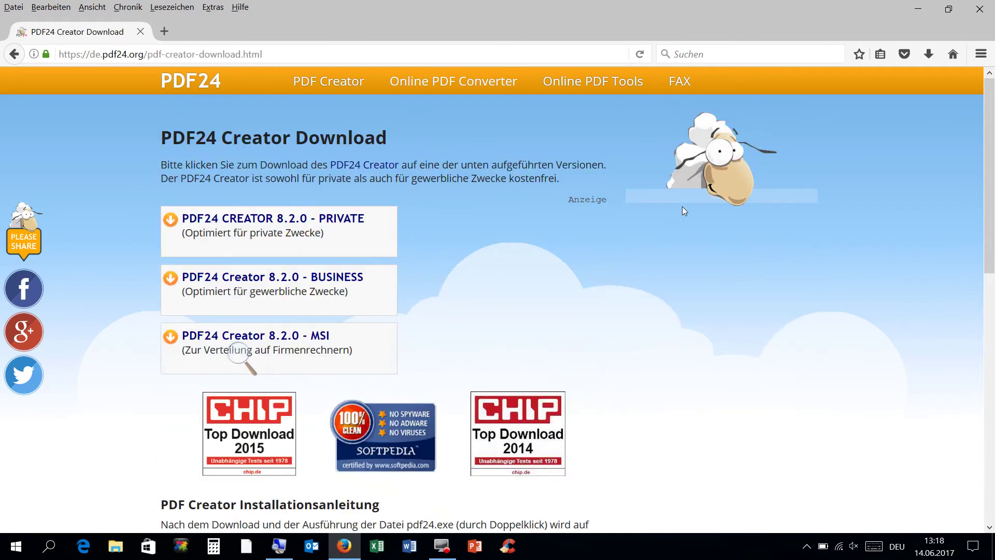
left_click(331, 225)
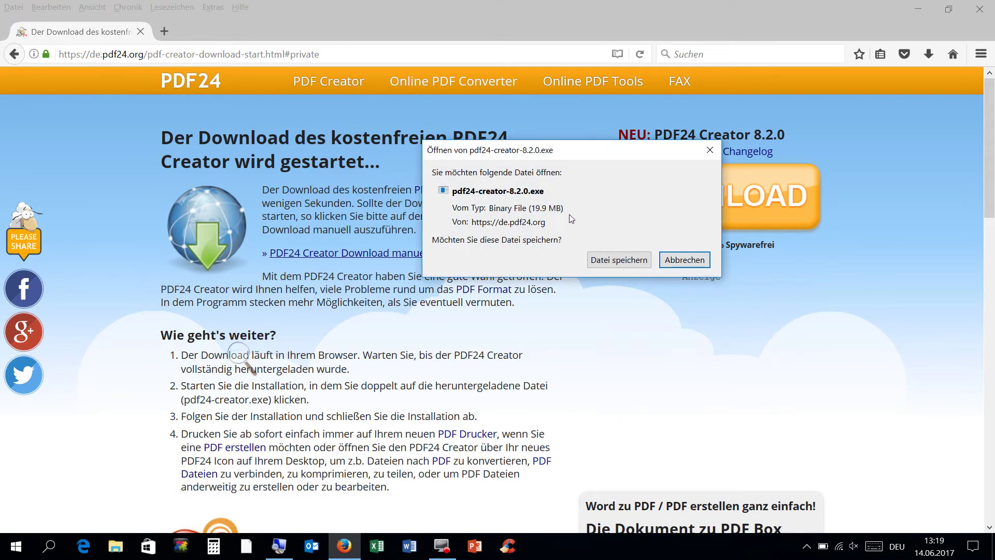
left_click(631, 259)
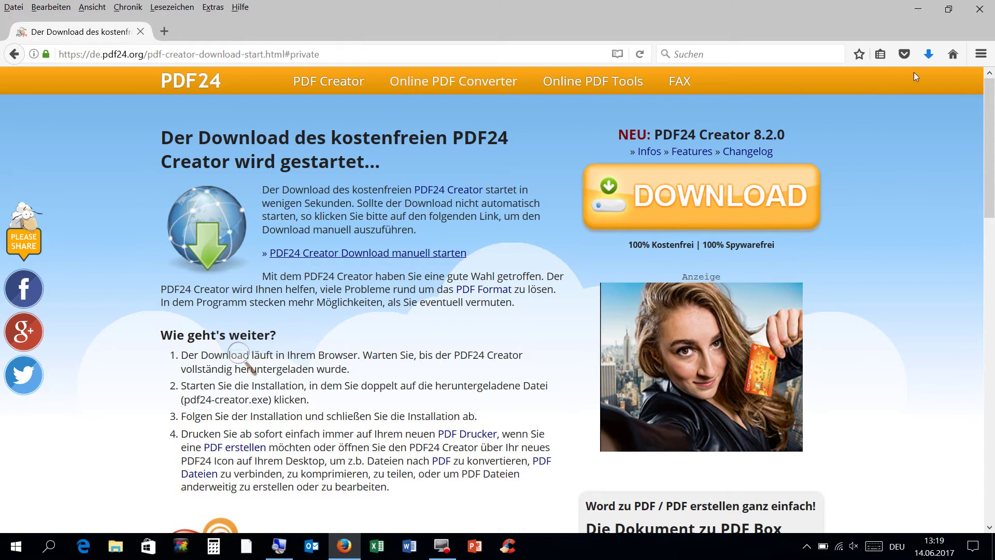
Run the downloaded pdf24-creator-8.2.0.exe installer and close the browser window.
left_click(922, 54)
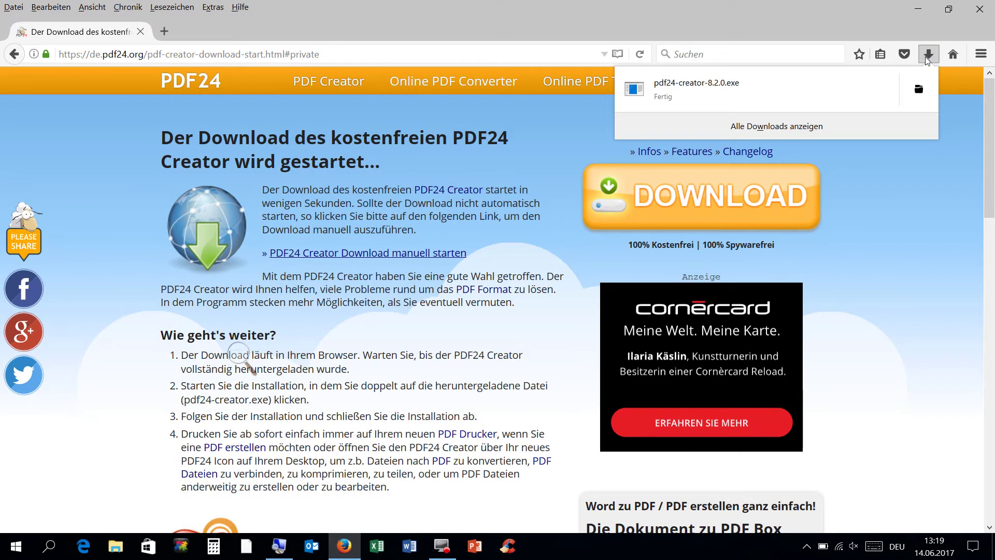
left_click(723, 88)
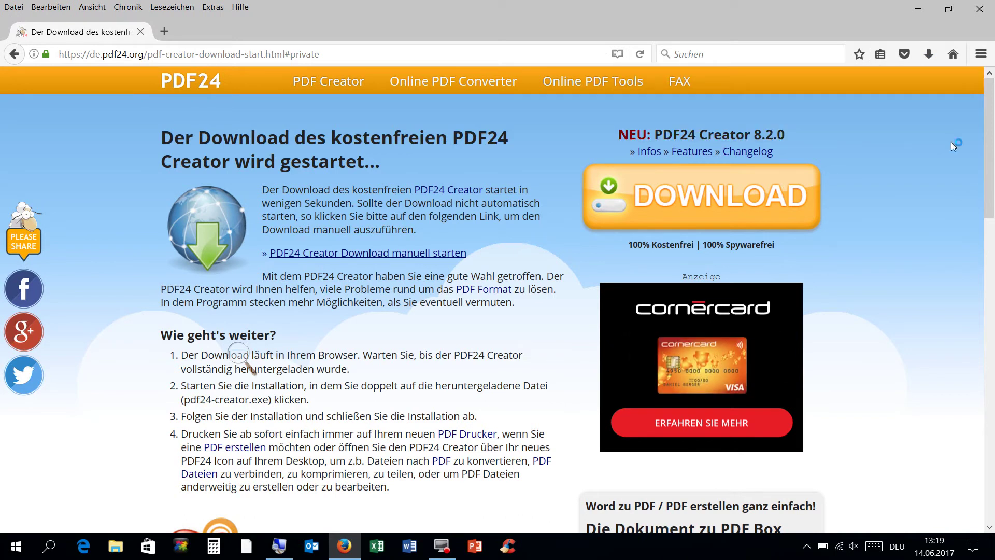
left_click(983, 14)
left_click(984, 15)
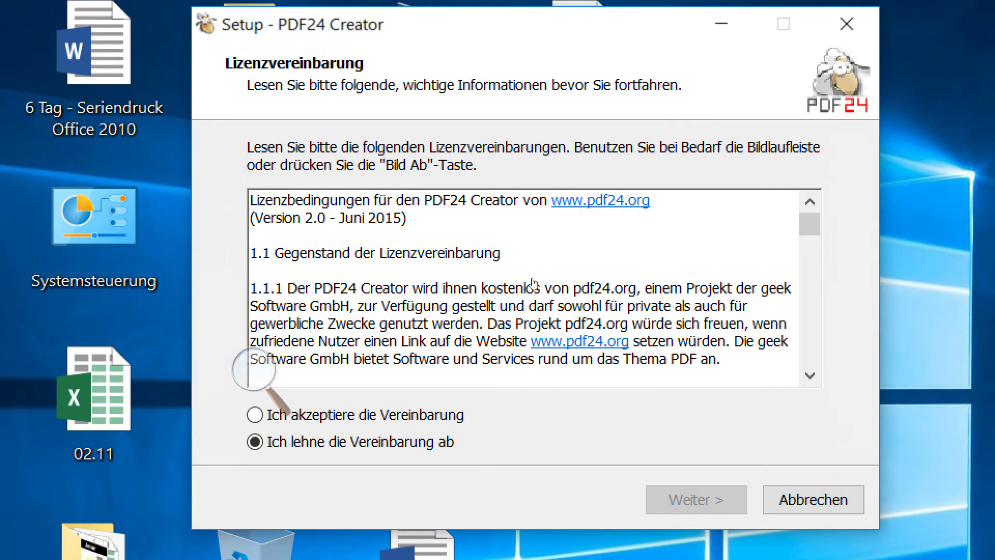
key("super+Escape")
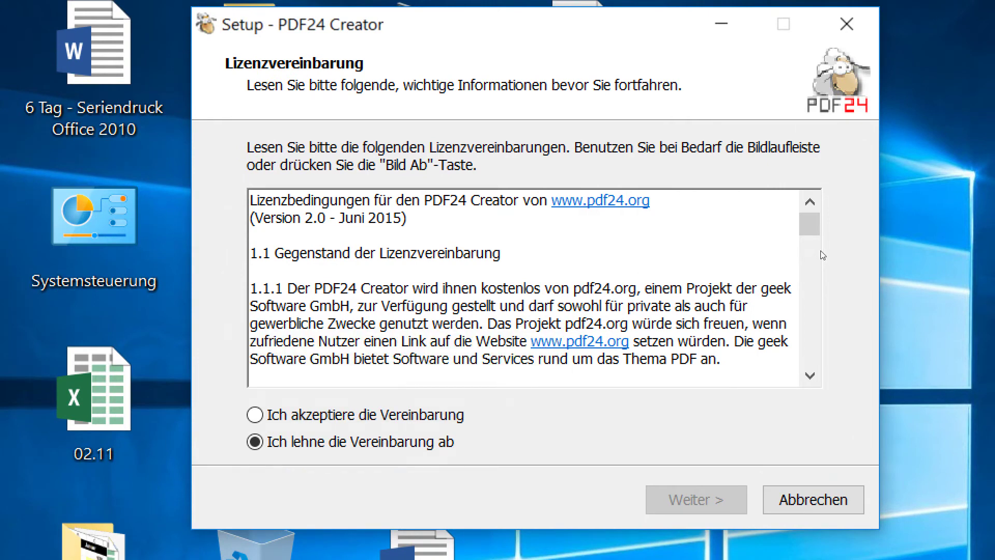
Read the PDF24 Creator licence agreement through to its end and accept it.
scroll(804, 212, "down", 20)
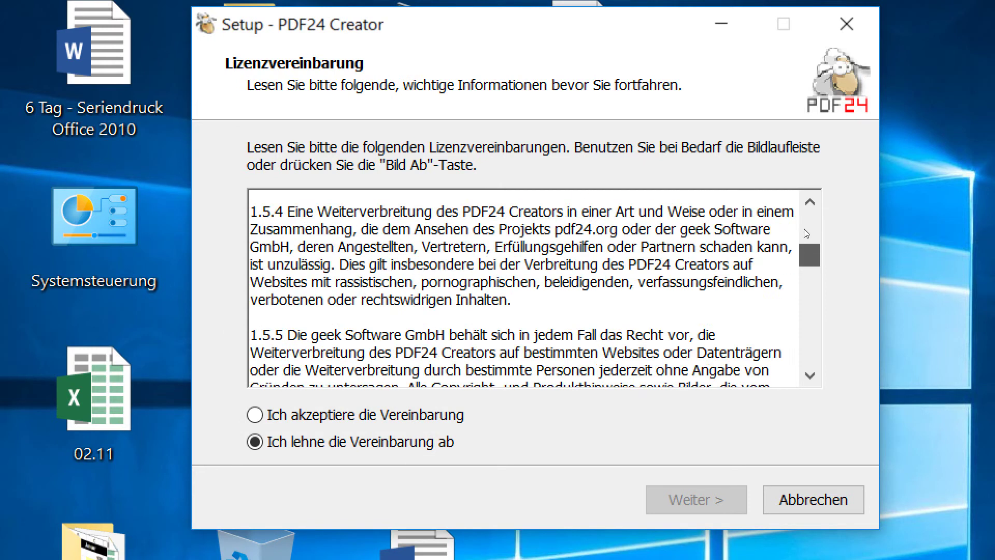
scroll(759, 226, "up", 3)
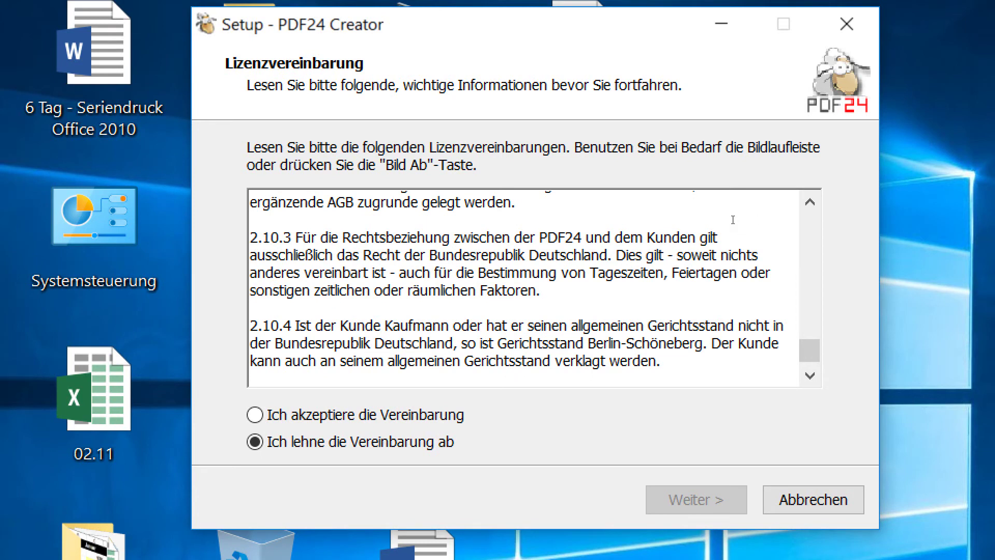
scroll(733, 220, "down", 3)
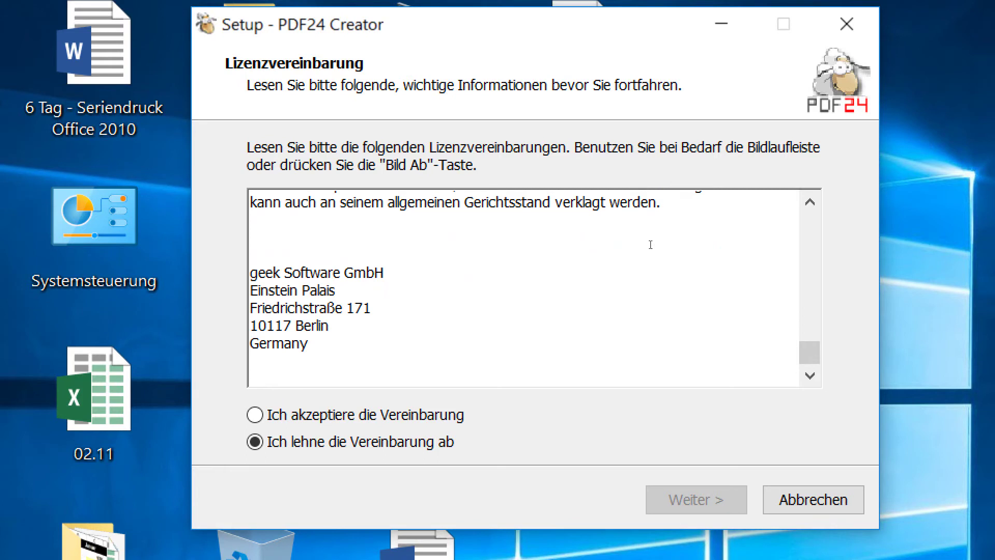
key("alt+a")
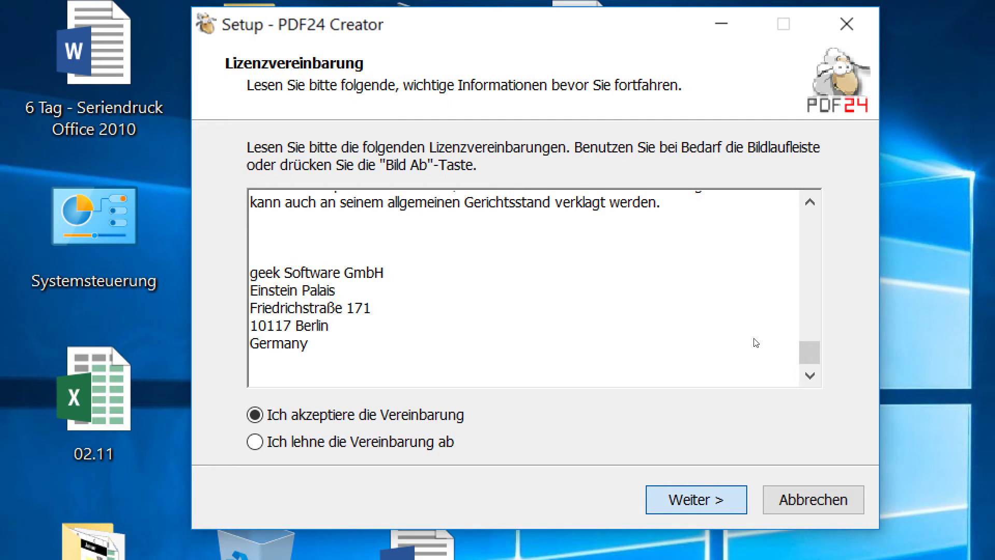
key("Return")
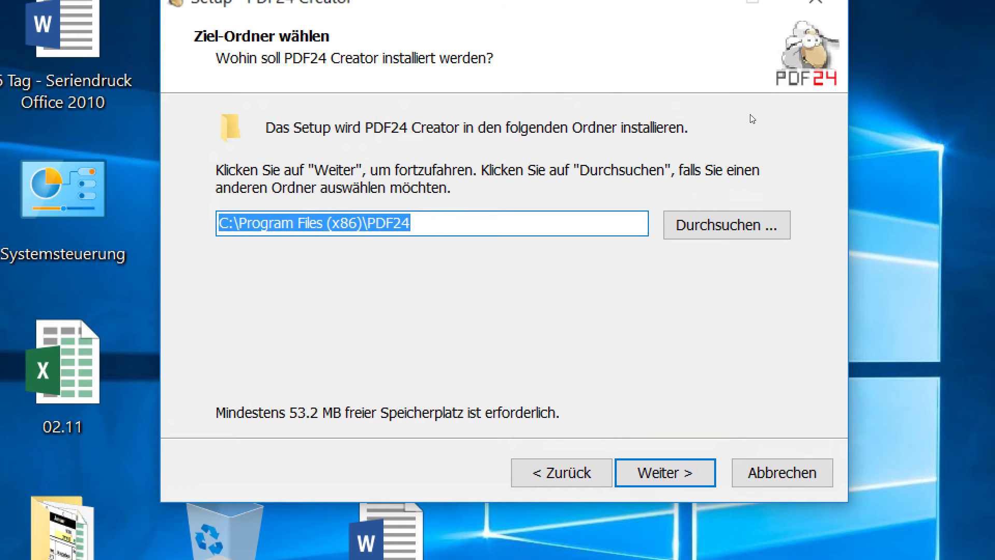
Install PDF24 Creator in C:\Program Files (x86)\PDF24 with its shortcuts in the start menu folder PDF24.
key("Return")
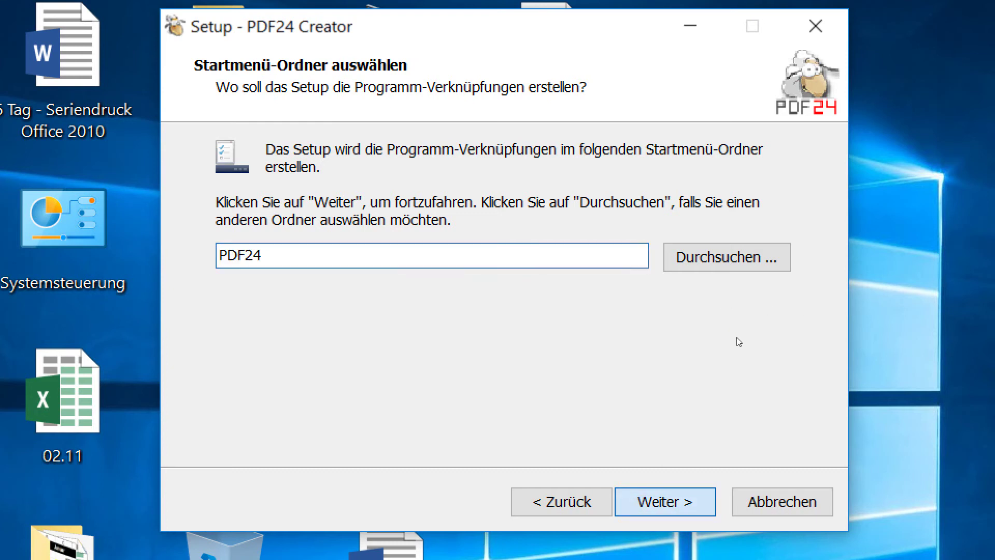
key("Return")
key("Return")
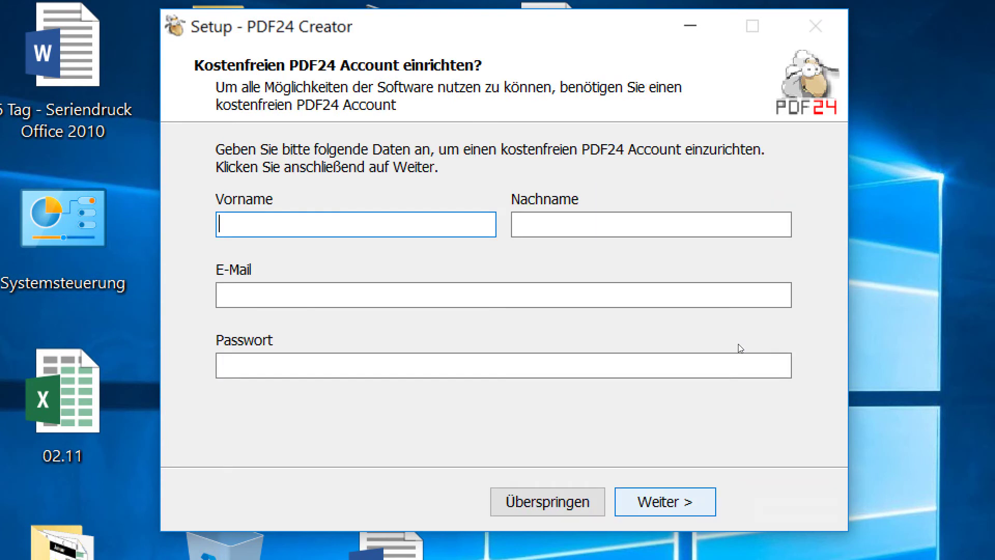
Finish the setup without entering any PDF24 account data and close the web page it opens.
key("Return")
key("Return")
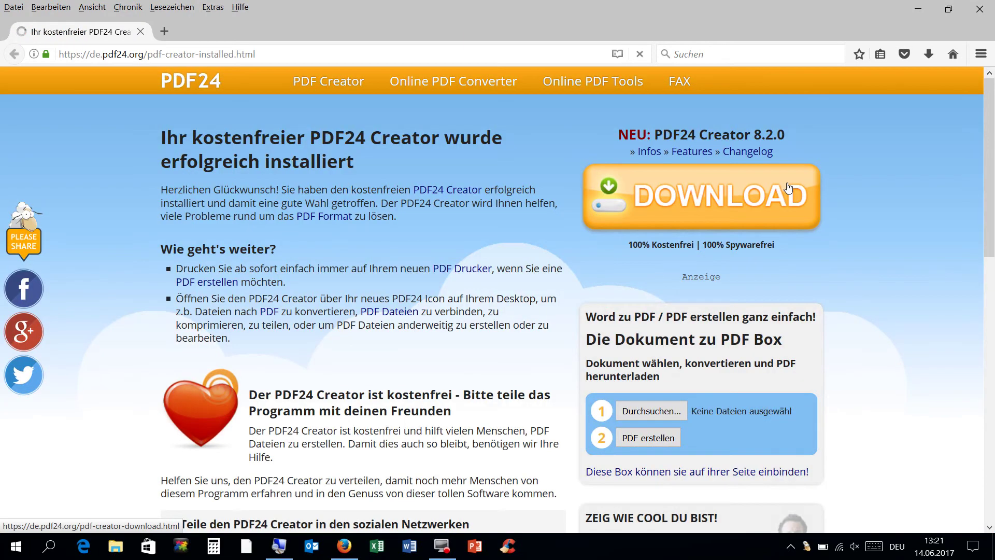
left_click(977, 12)
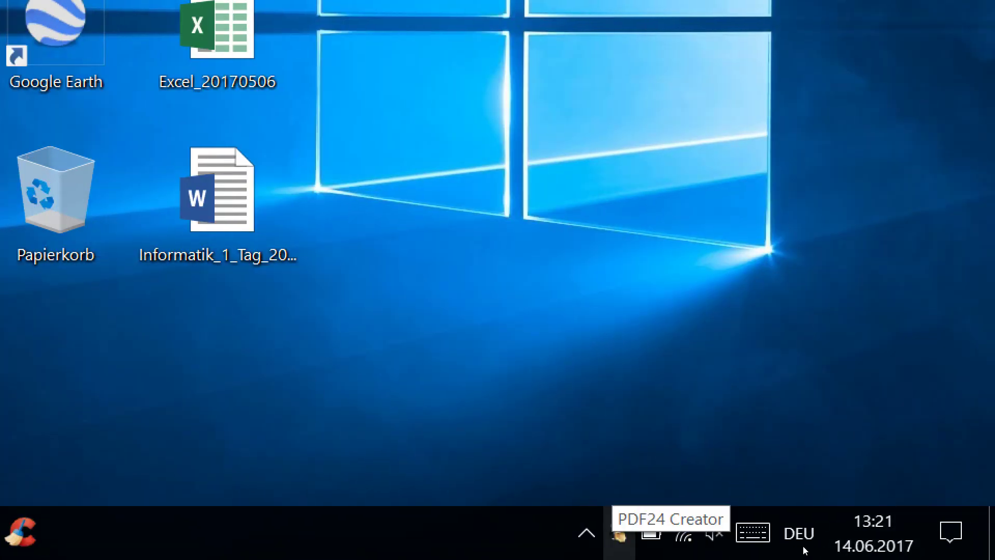
Examine the PDF24 Creator tray icon's commands, including the Screen Capture areas and the output targets for Arbeitsbereich.
right_click(619, 534)
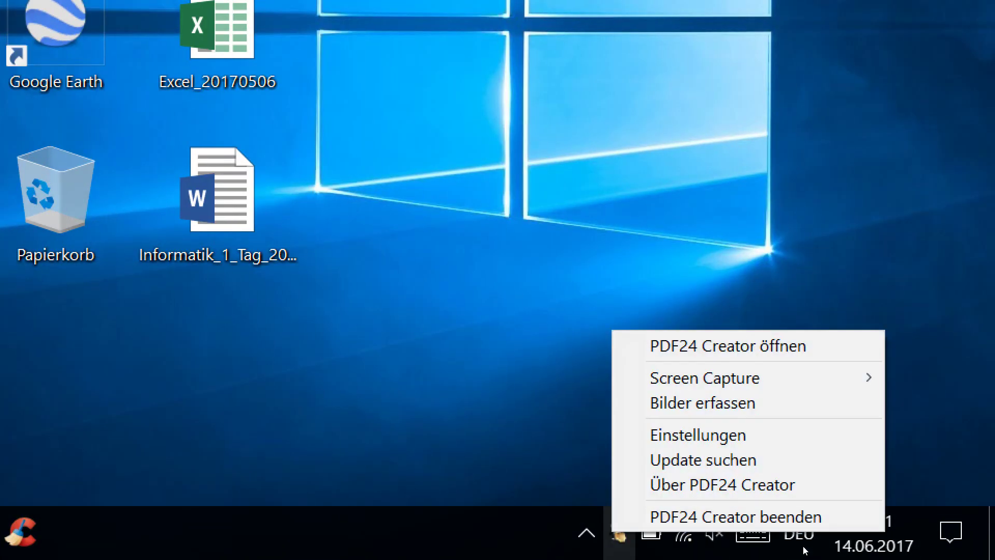
key("Up")
key("Up")
key("Up")
key("Up")
key("Up")
key("Right")
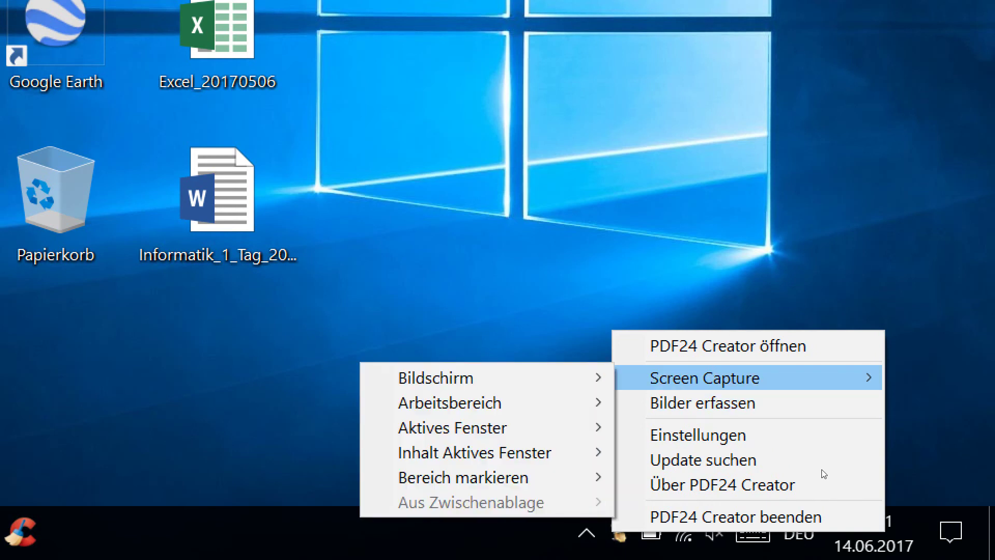
key("Down")
key("Down")
key("Right")
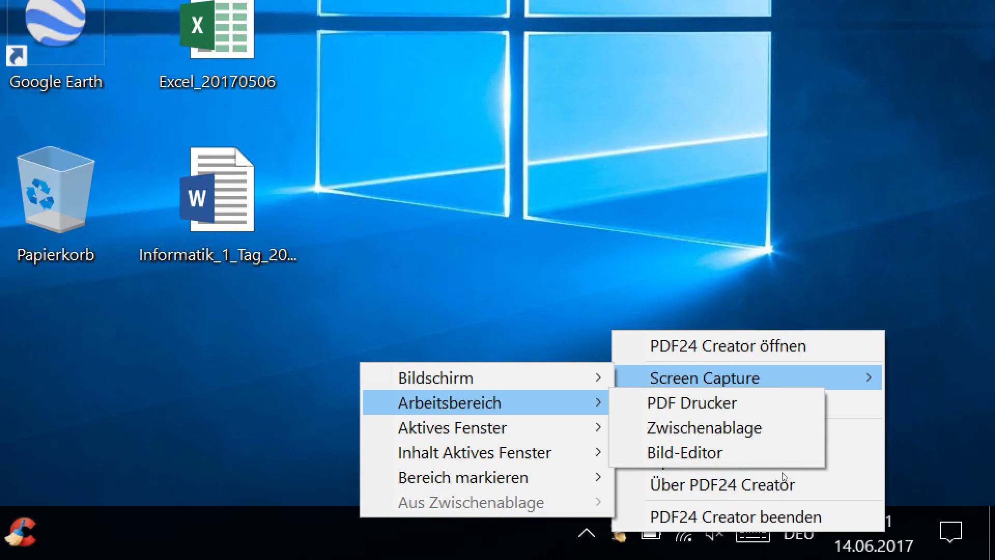
key("Left")
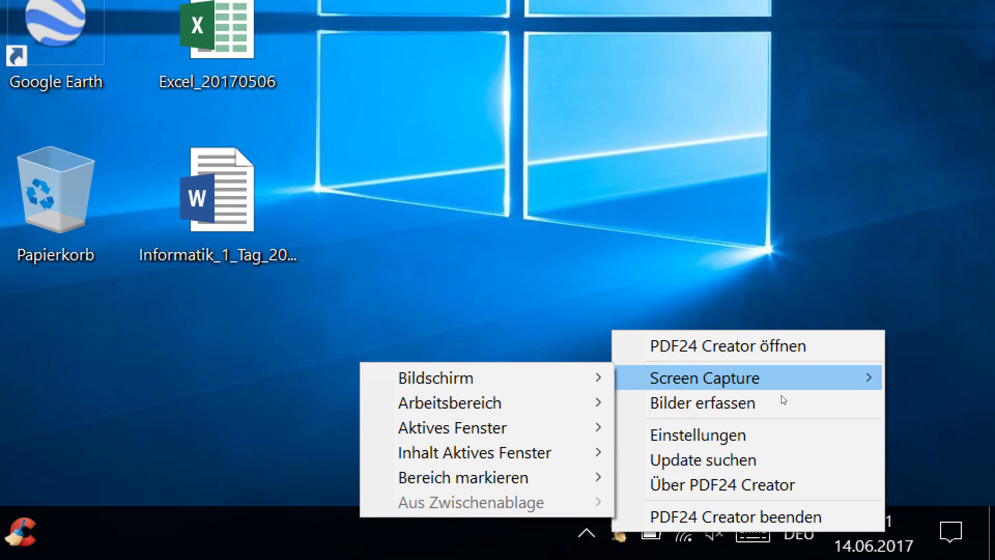
key("Left")
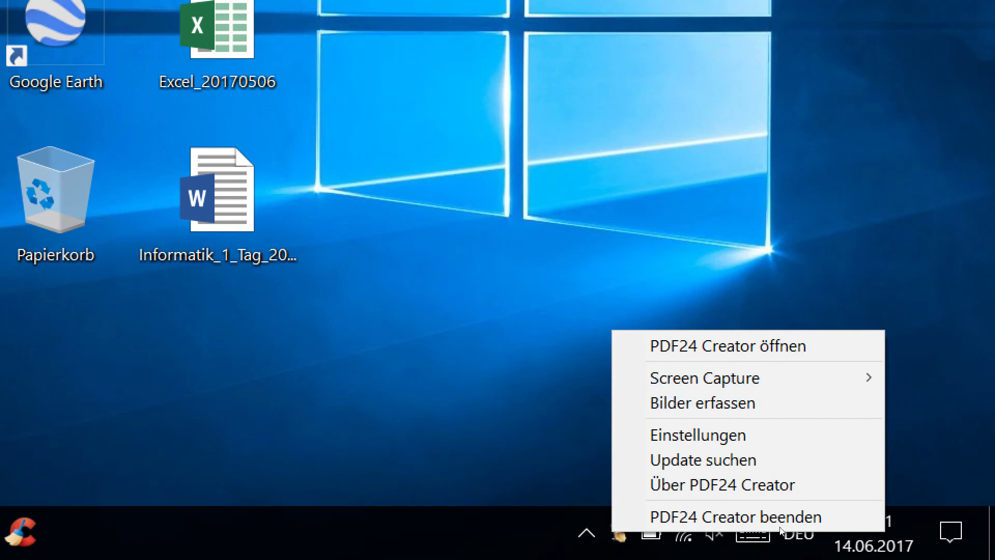
key("Escape")
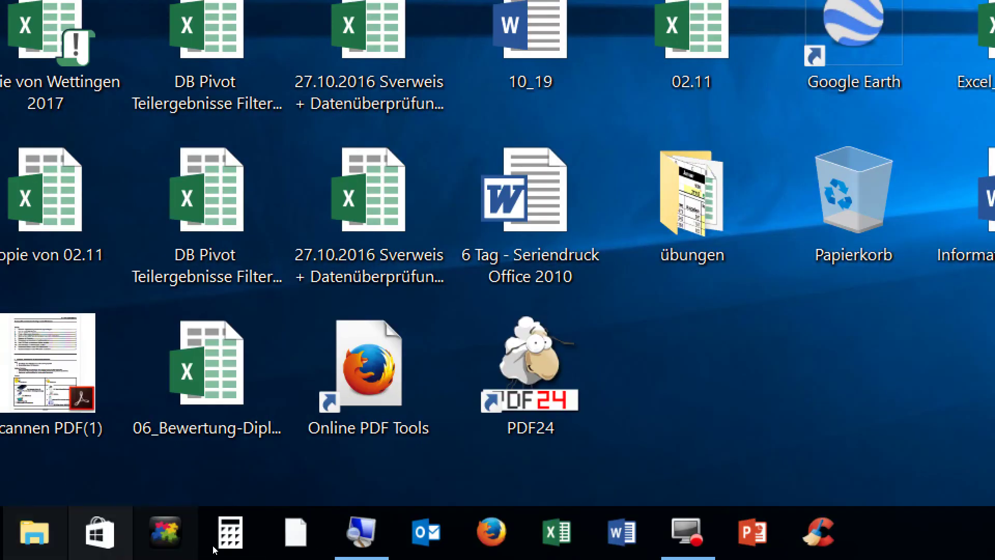
Open the PDF24 Compress tool and choose the Dokumente folder as the source for adding a file.
key("Return")
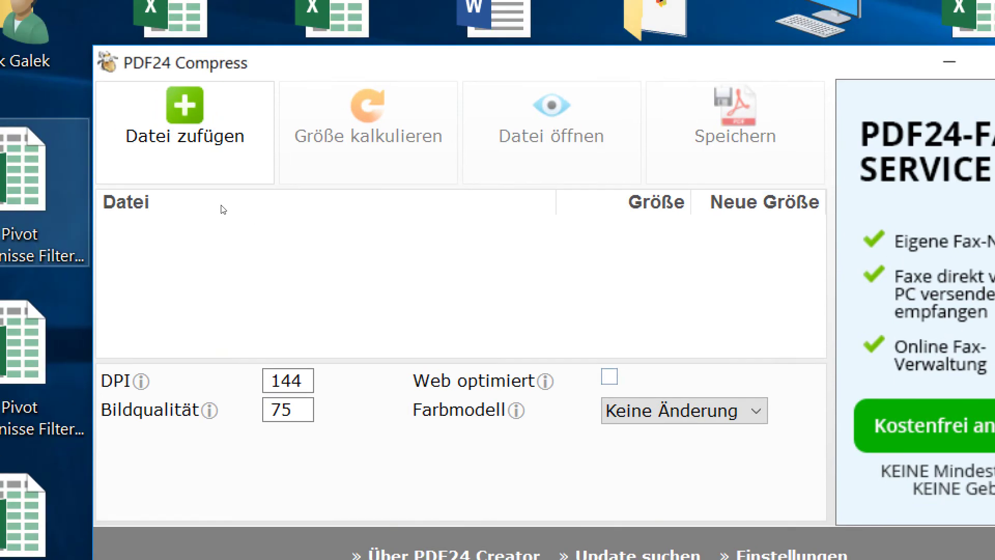
left_click(284, 206)
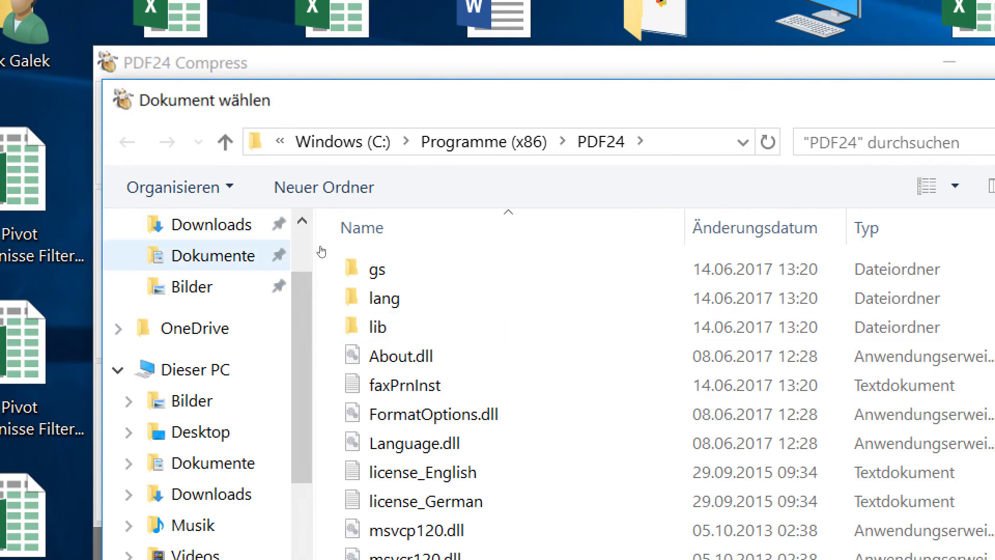
left_click(284, 255)
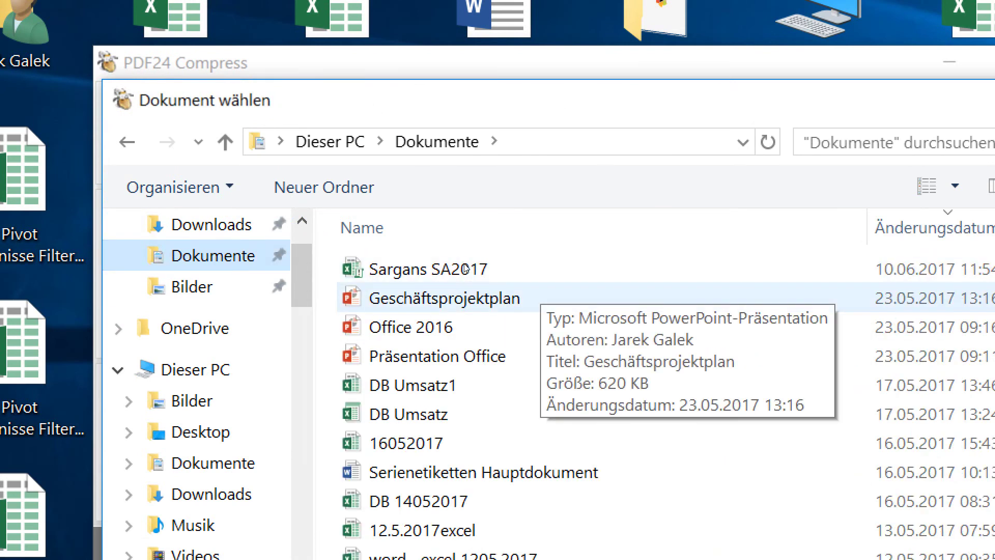
Widen the file dialog to show type and size, and add the PDF Arbeitszeugnise_all to the compression list.
scroll(463, 273, "down", 6)
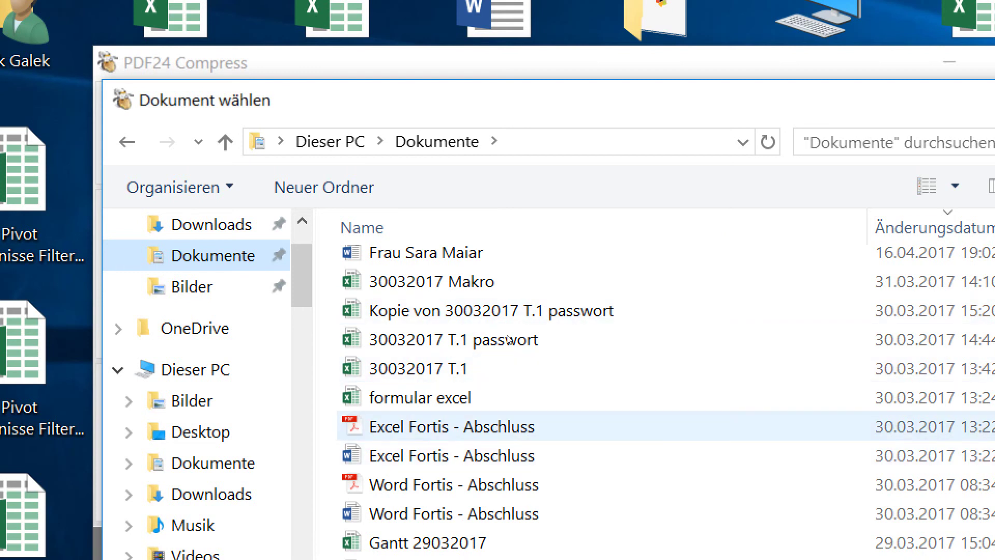
scroll(509, 340, "down", 4)
scroll(509, 339, "down", 2)
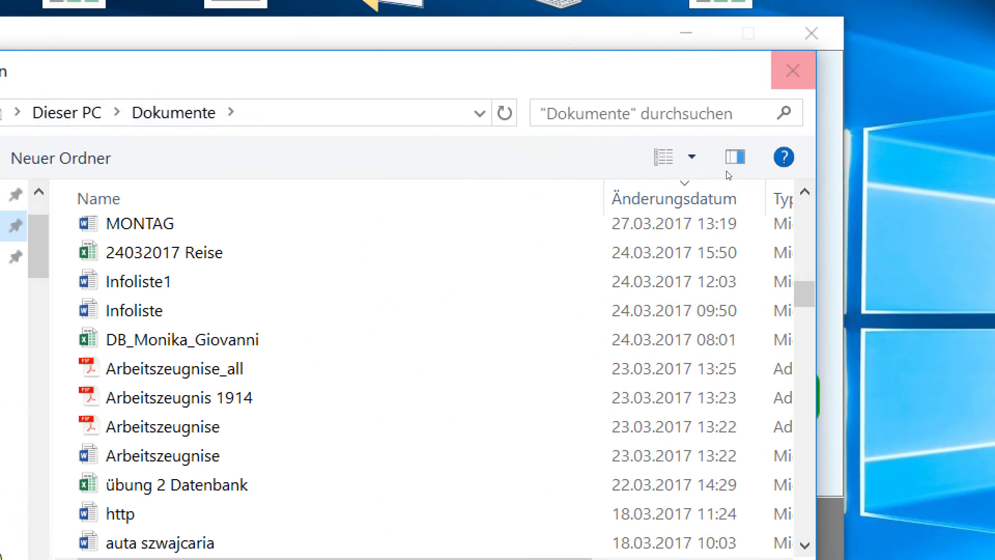
left_click_drag(816, 223, 948, 227)
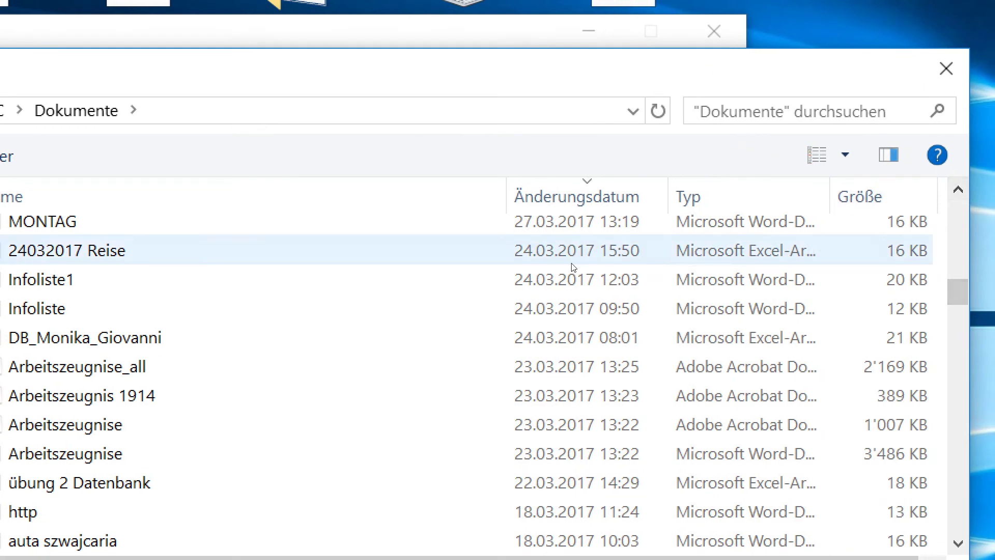
left_click(461, 363)
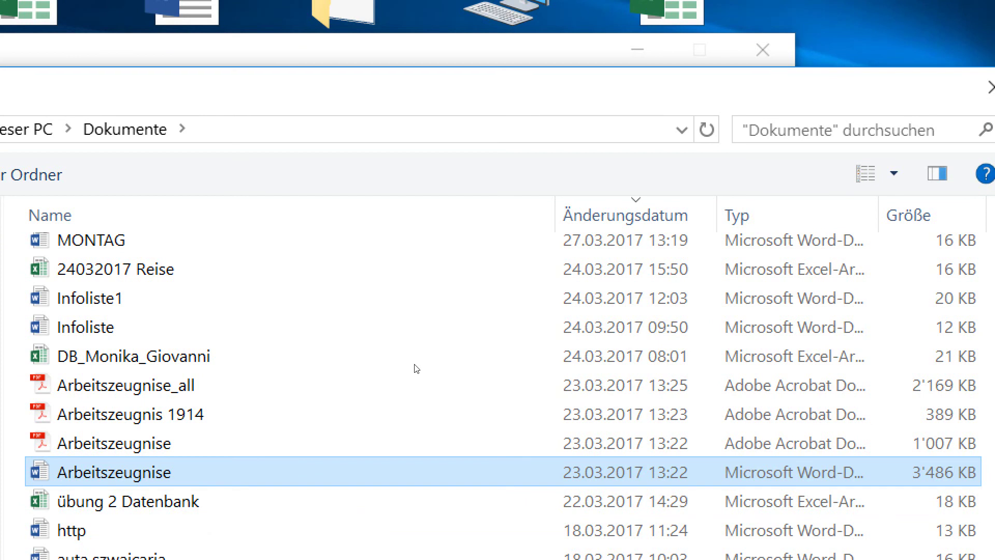
key("Up")
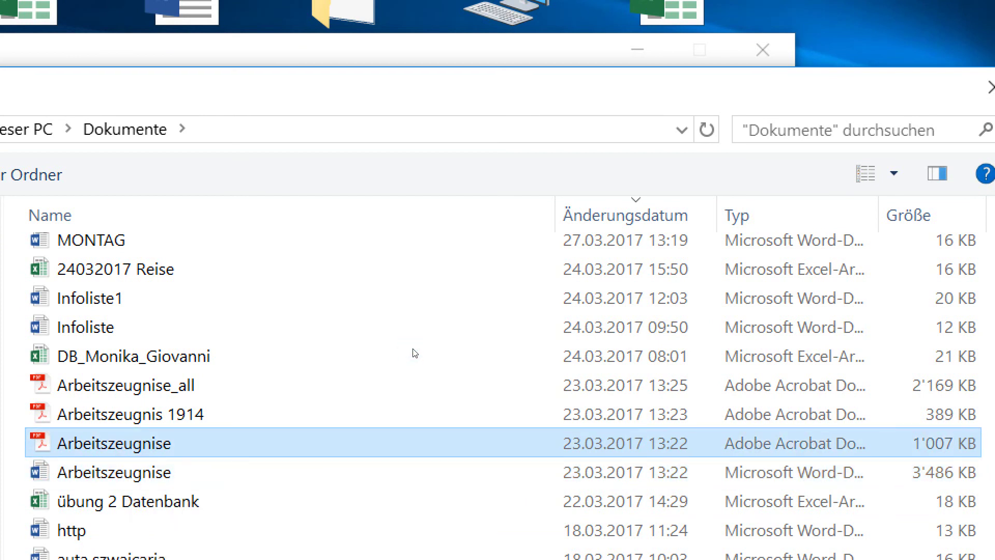
key("Up")
key("Up")
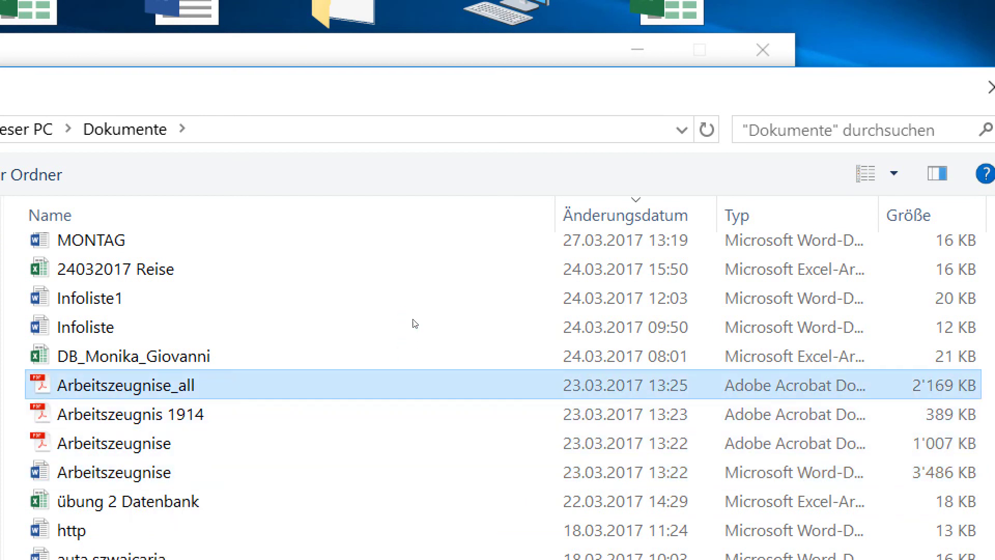
key("Down")
key("Down")
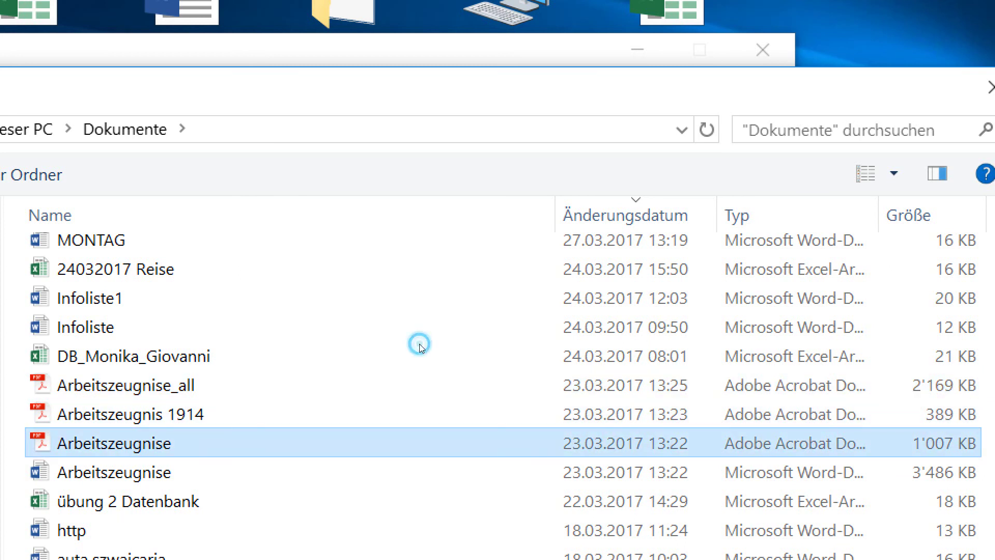
key("Up")
key("Up")
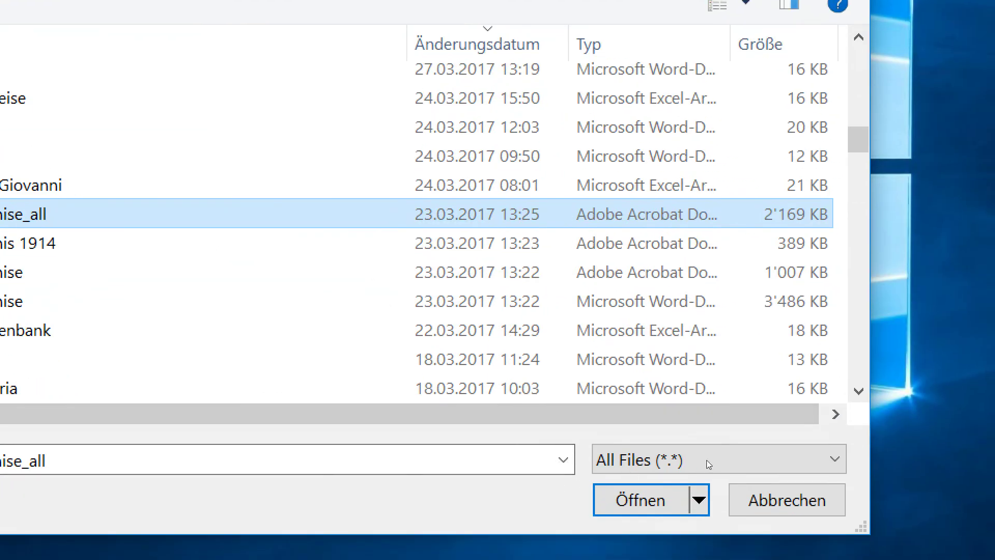
key("Return")
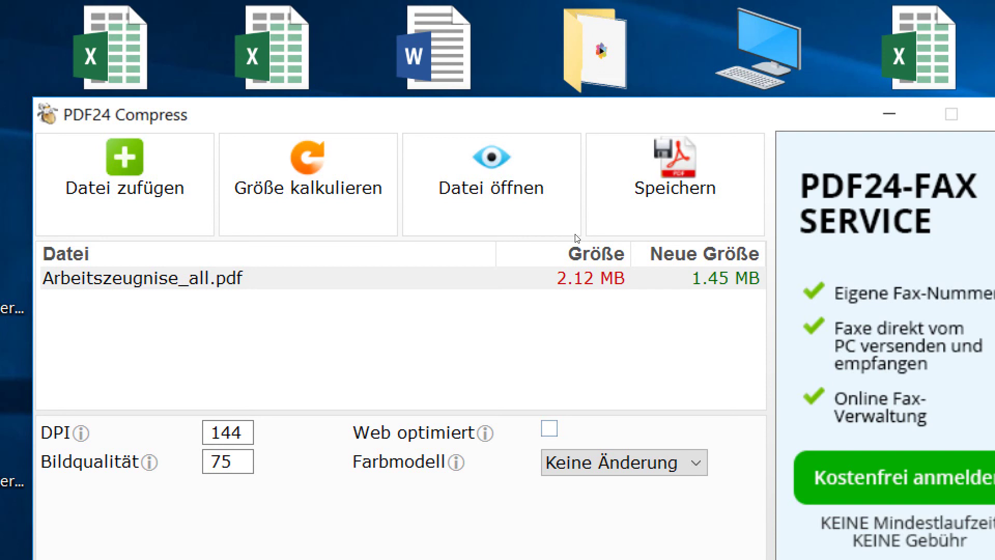
Open the compressed version of Arbeitszeugnise_all, check the quality of its text and scanned pages, and close the viewer.
left_click(480, 196)
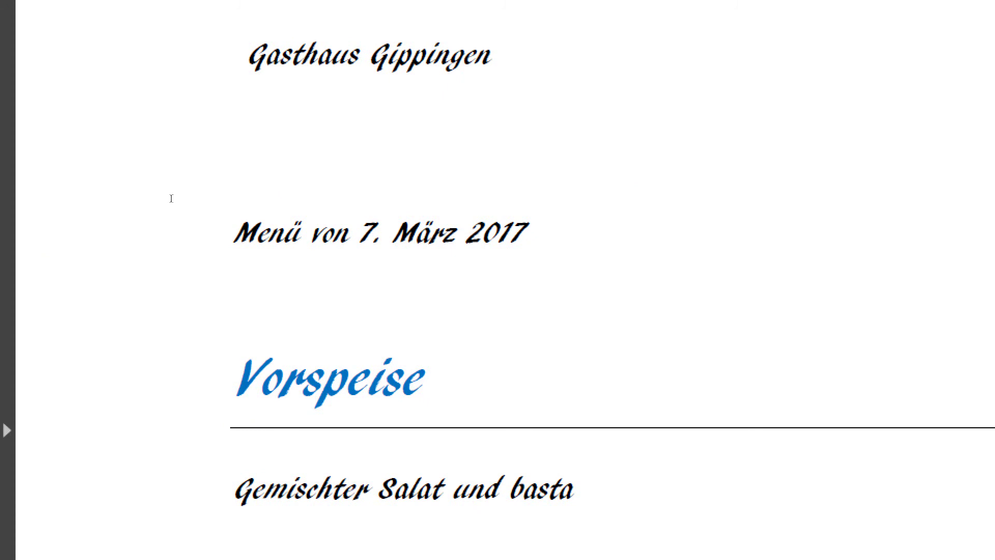
scroll(218, 163, "down", 10)
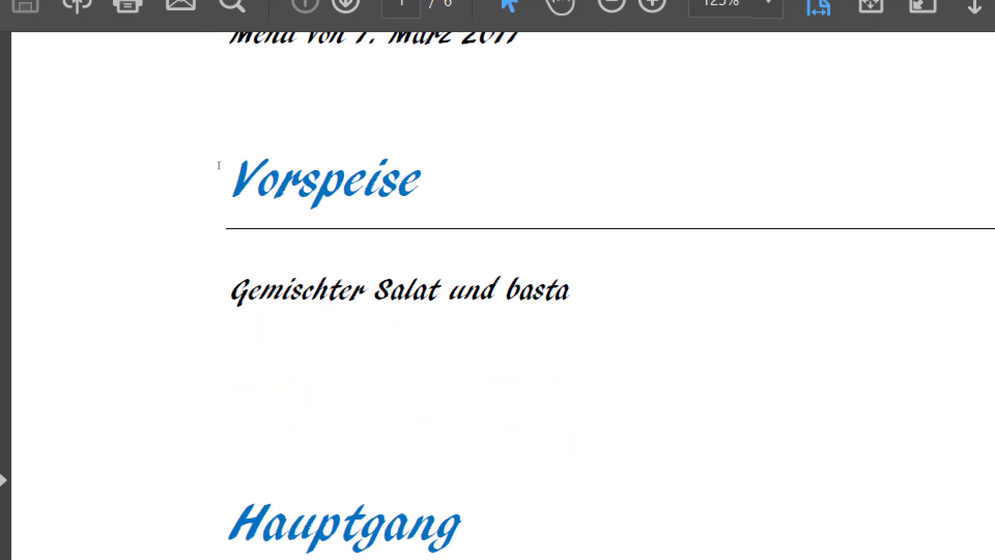
scroll(220, 165, "down", 10)
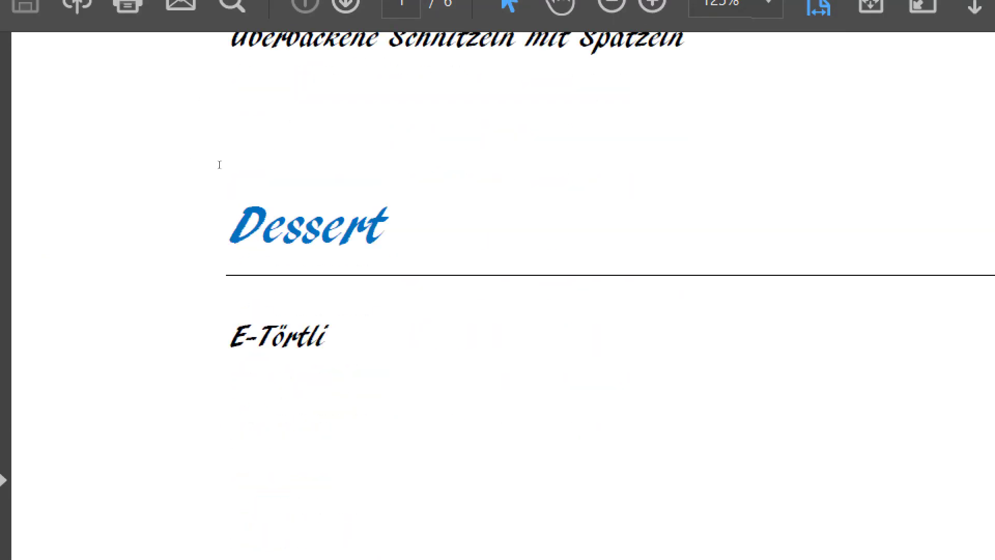
scroll(219, 164, "down", 9)
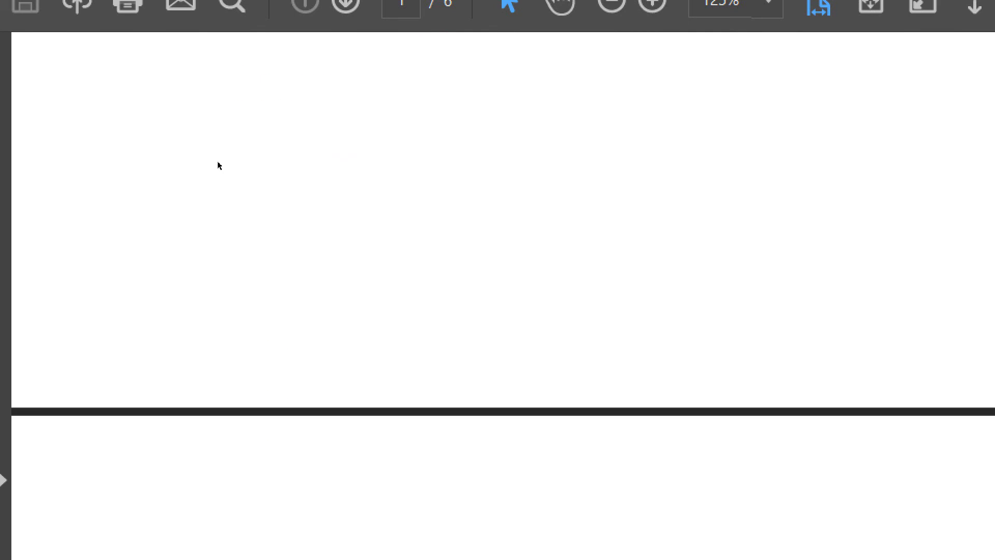
scroll(222, 165, "down", 13)
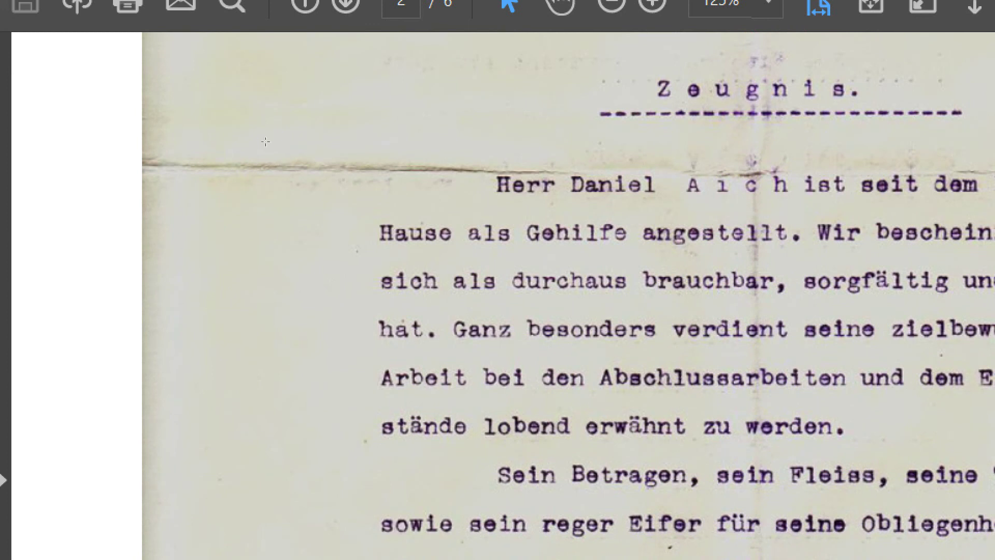
scroll(275, 162, "down", 4)
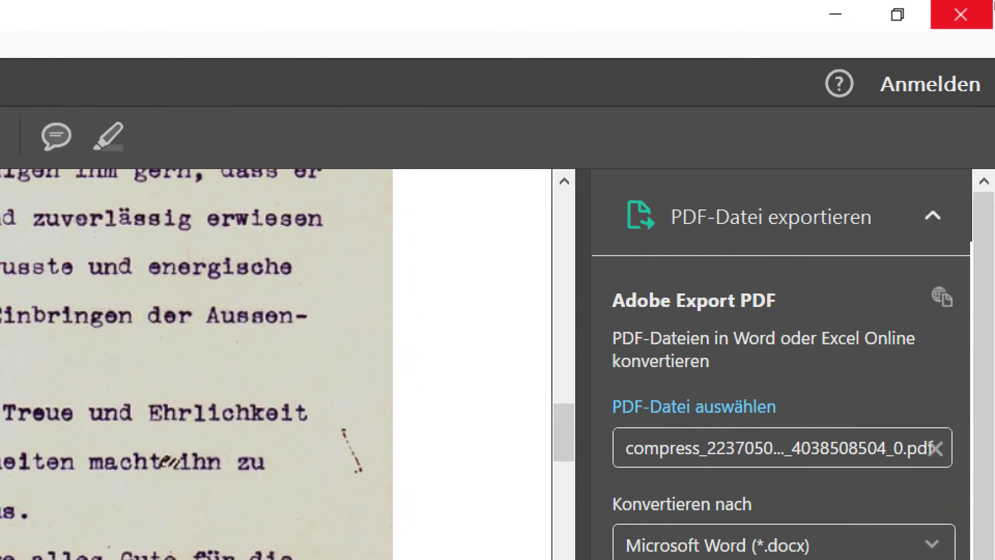
left_click(990, 10)
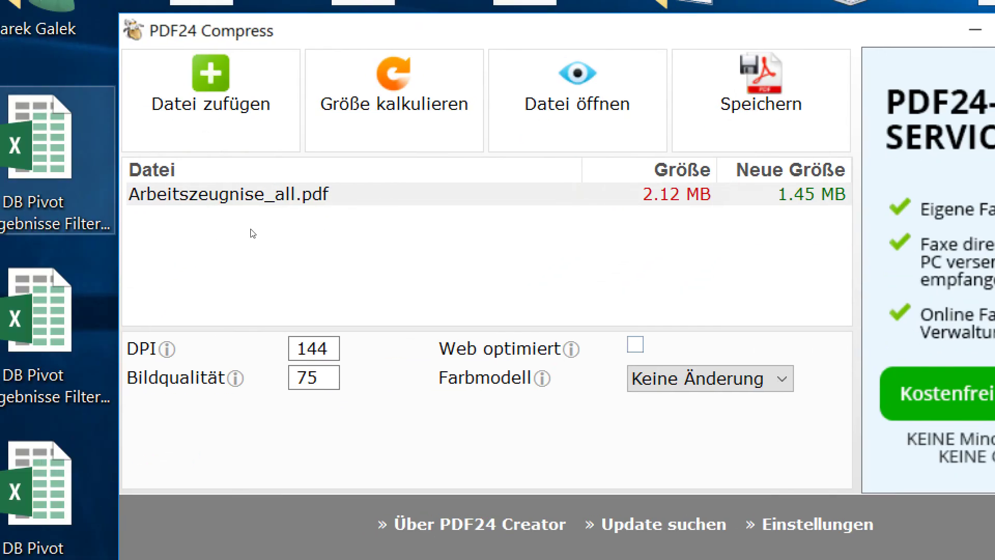
Save the compressed PDF into the Dokumente folder and close the PDF24 Compress tool.
left_click(761, 96)
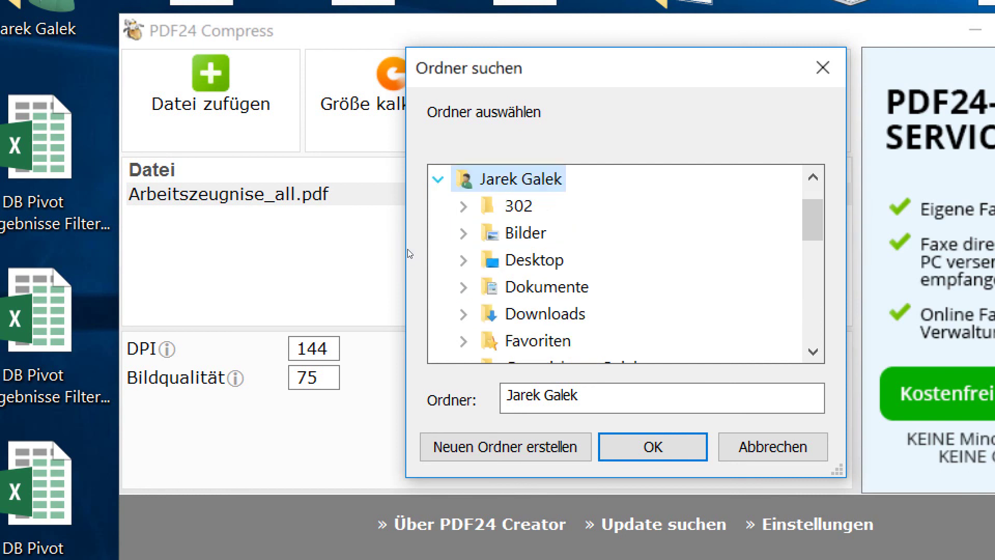
left_click(455, 277)
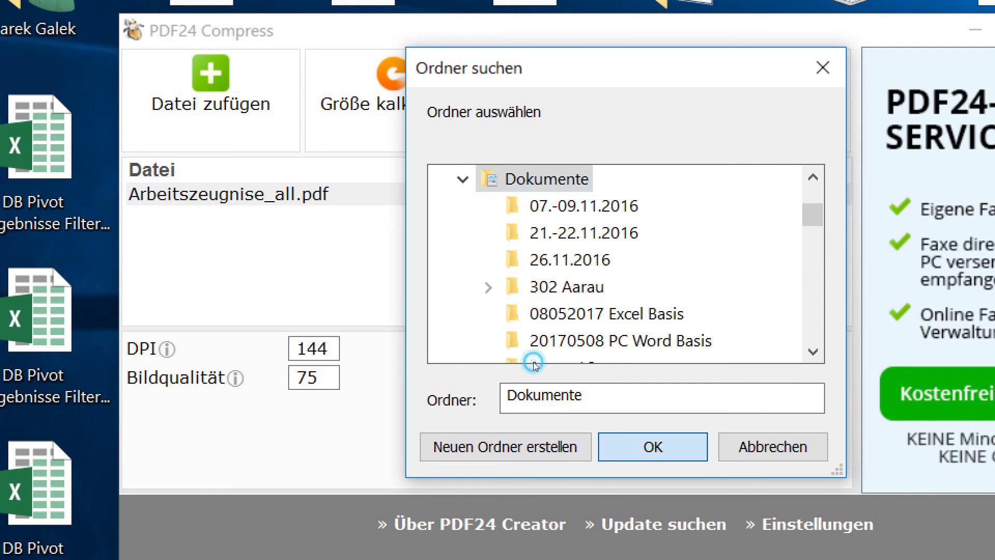
key("Return")
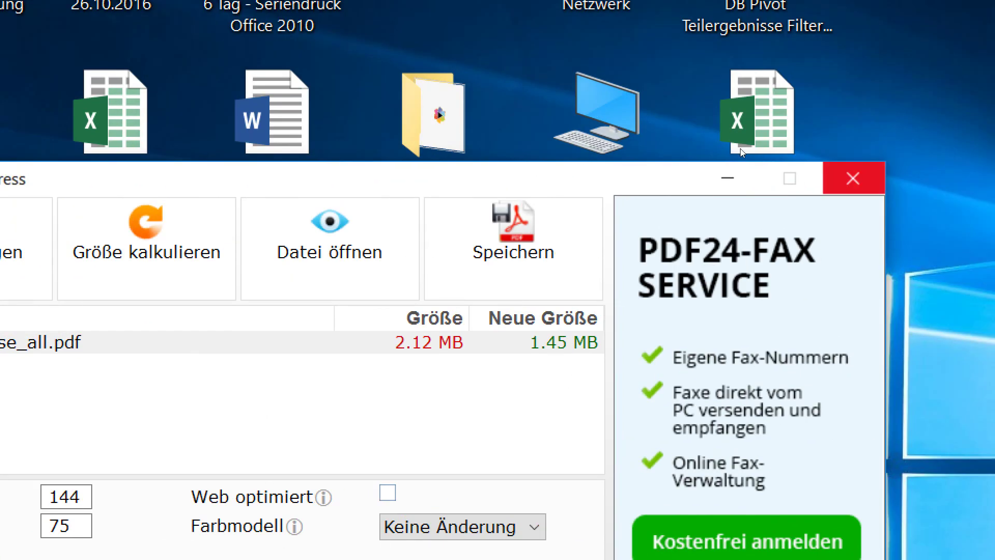
left_click(850, 176)
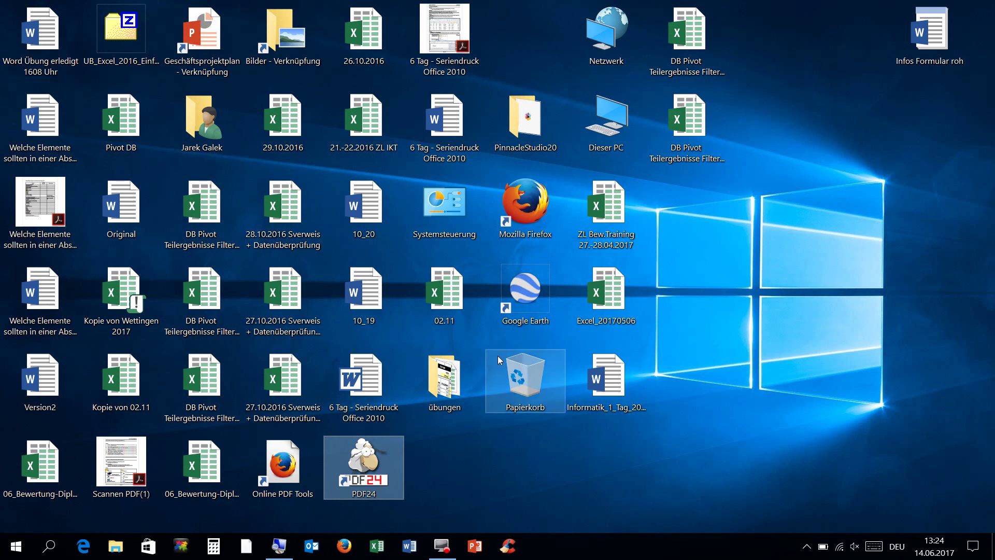
Switch to File Explorer and show the contents of the Dokumente folder.
left_click(430, 290)
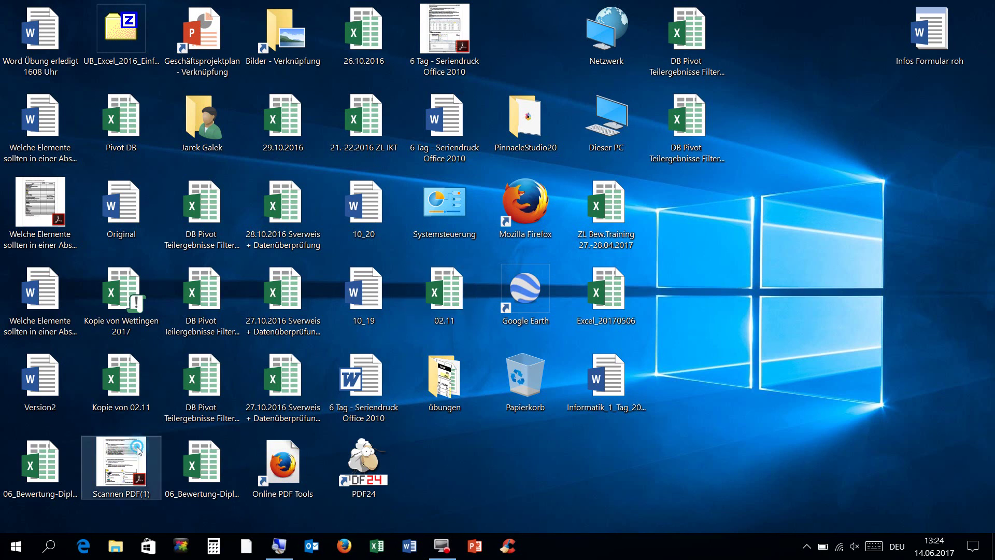
key("super+e")
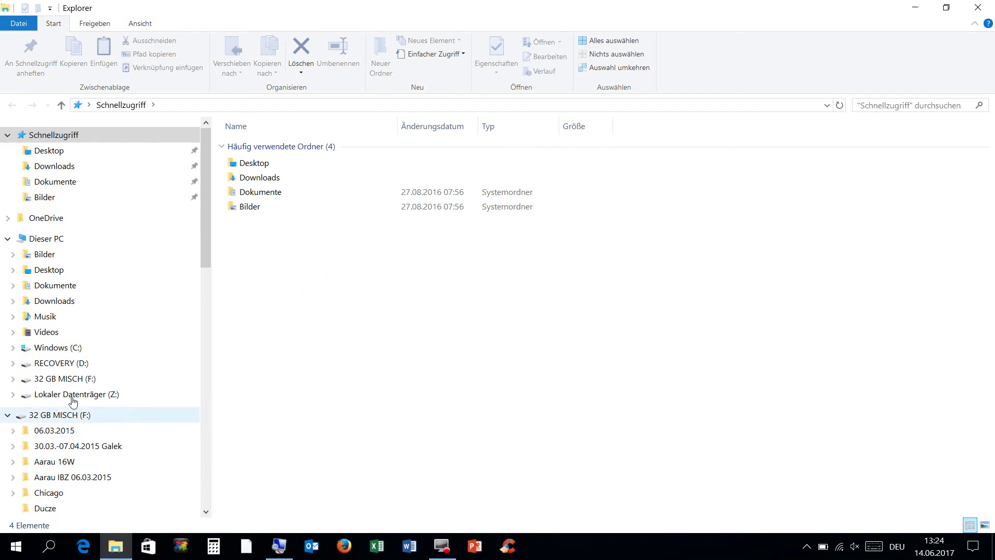
left_click(73, 182)
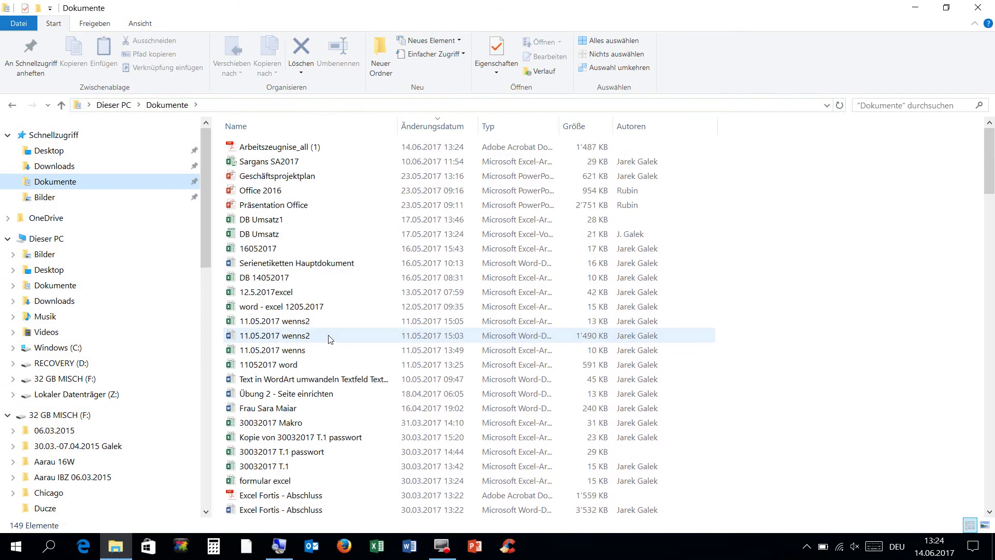
Send Arbeitszeugnise_all (1) to the PDF24 File Tool and open it in PDF24 Creator.
left_click(305, 148)
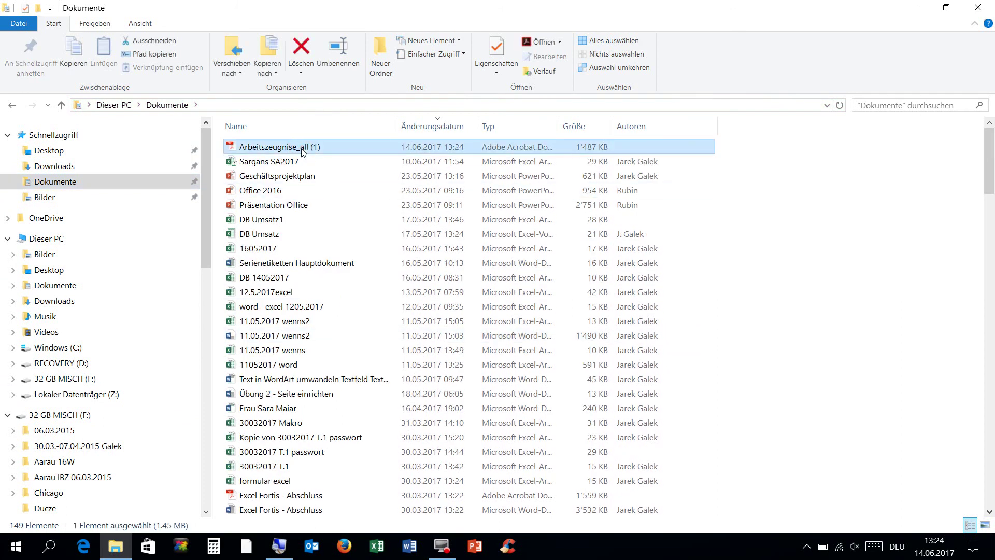
right_click(304, 151)
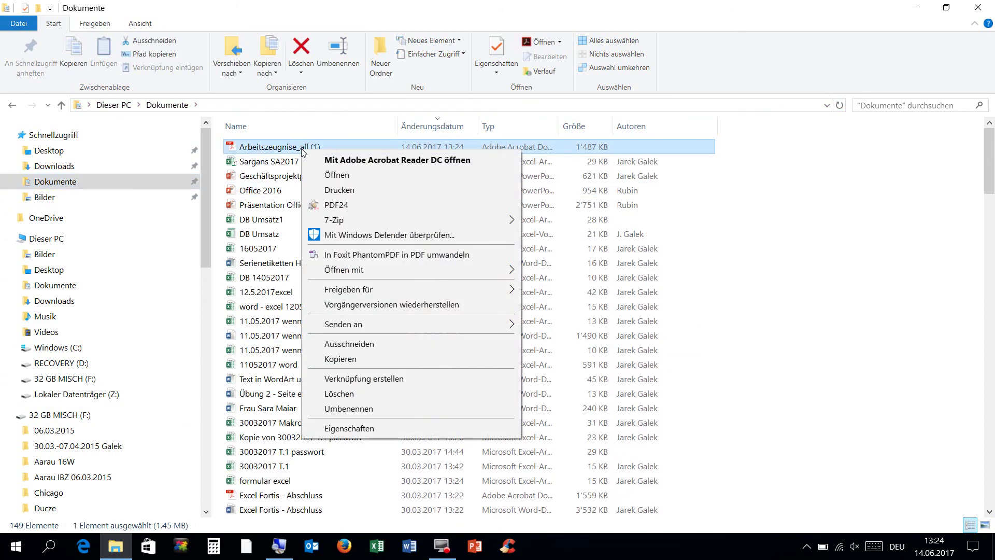
left_click(342, 205)
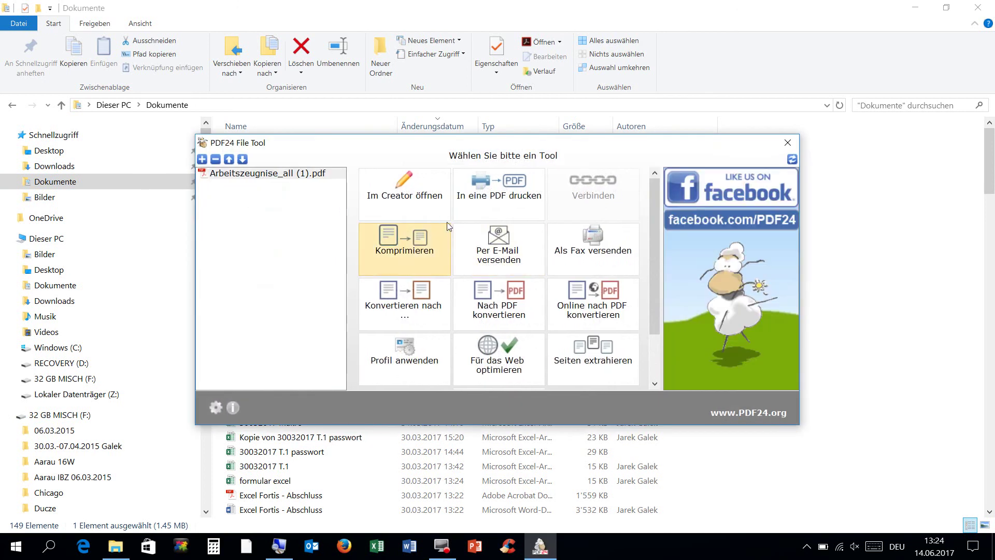
left_click(440, 207)
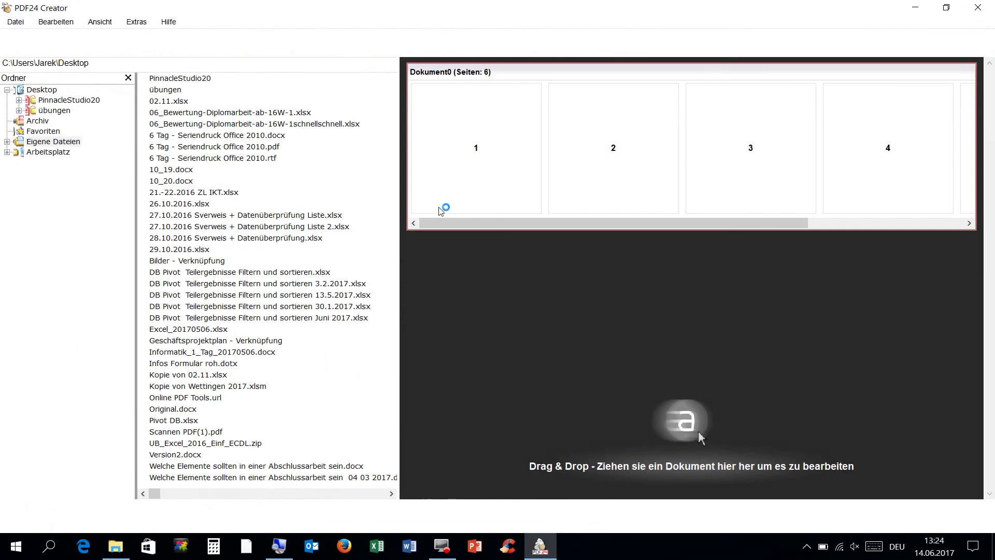